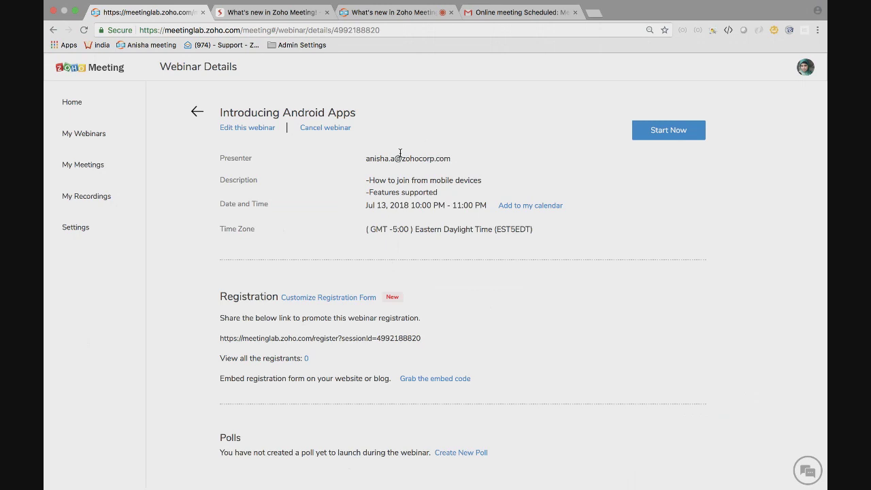
- Customize the Introducing Android Apps registration form by adding the predefined fields Phone and Industry
{"action": "left_click", "coordinate": [336, 298]}
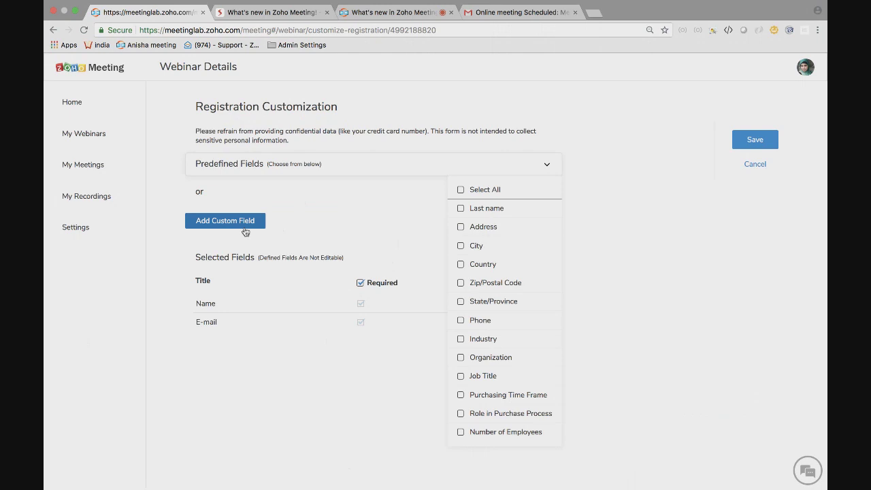
{"action": "left_click", "coordinate": [461, 321]}
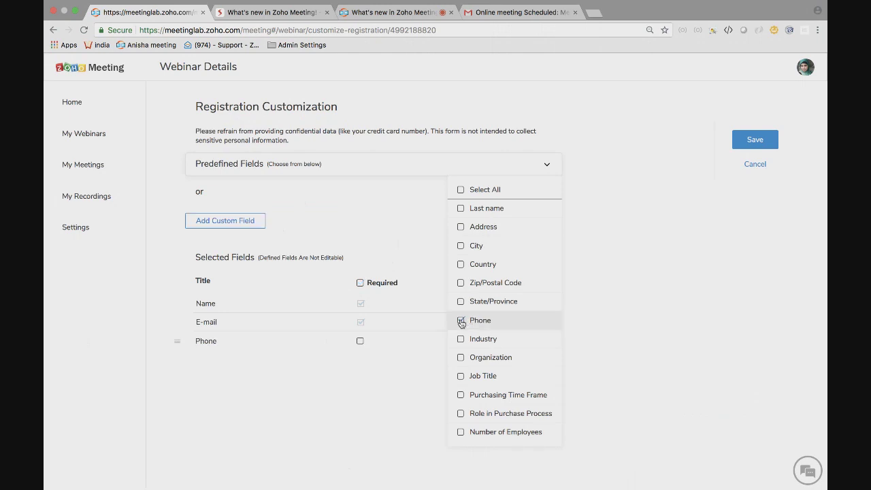
{"action": "left_click", "coordinate": [461, 340]}
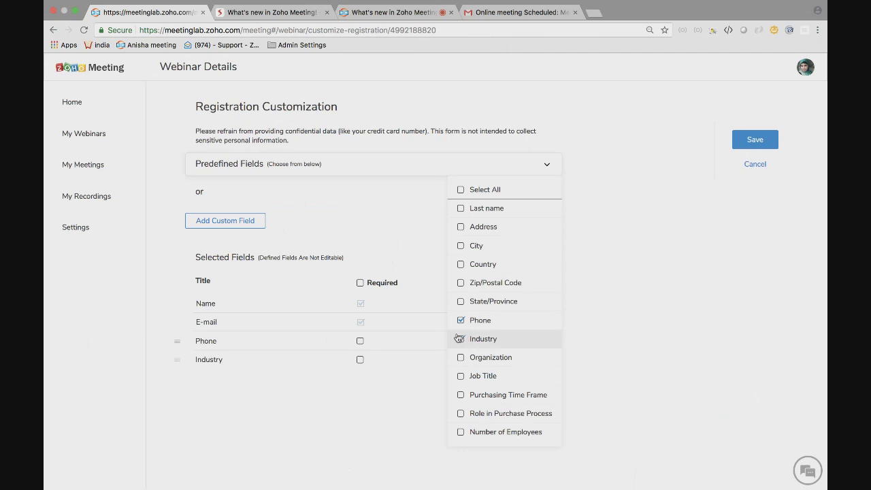
- Preview the Short answer and Multiple choice types for a custom registration question without adding one
{"action": "left_click", "coordinate": [229, 213]}
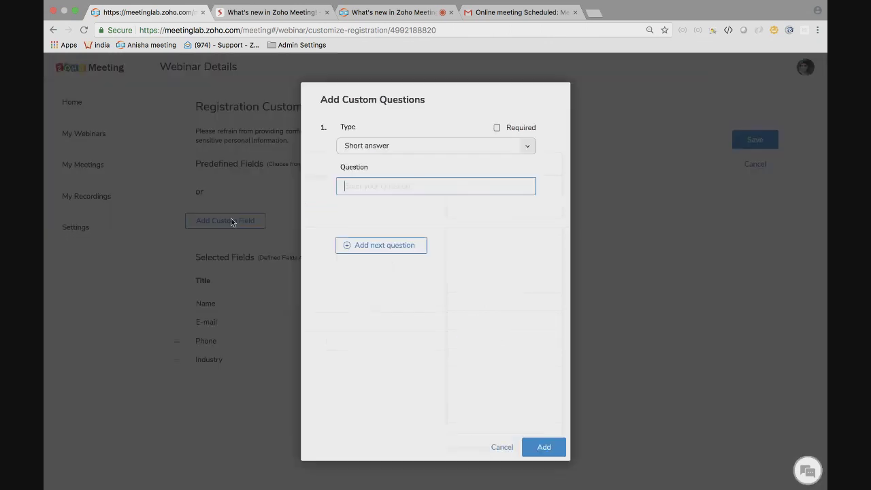
{"action": "left_click", "coordinate": [411, 147]}
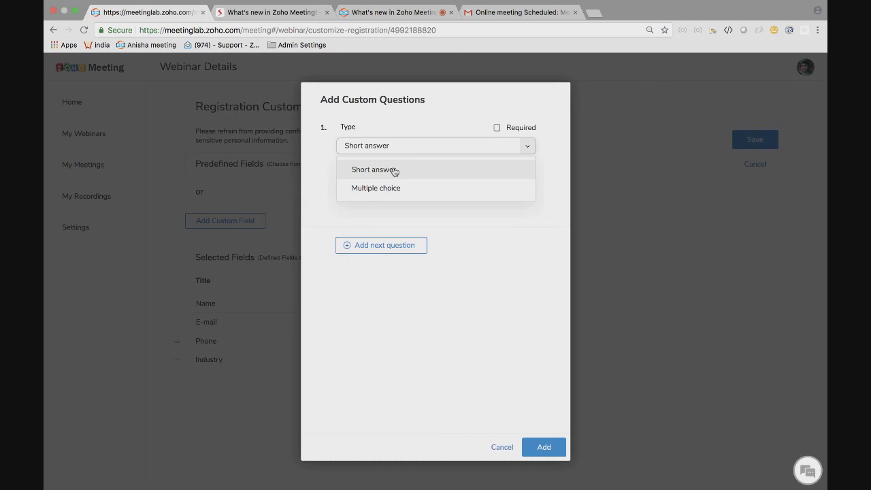
{"action": "left_click", "coordinate": [396, 171]}
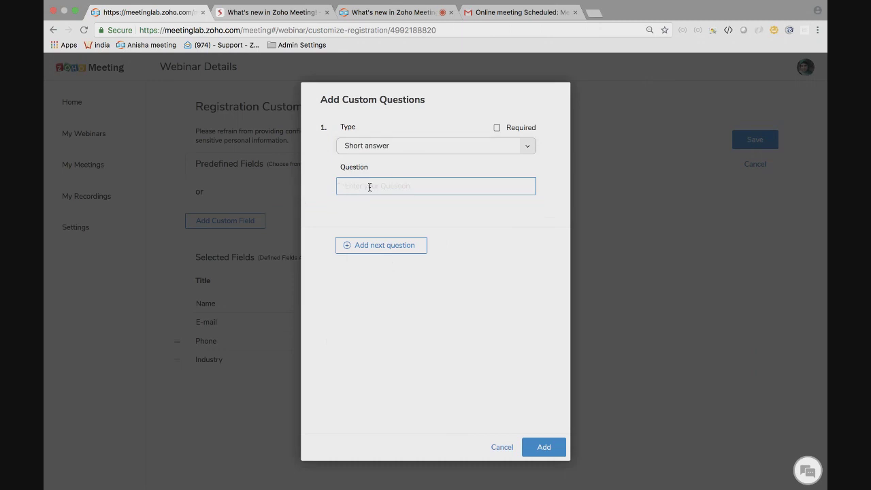
{"action": "left_click", "coordinate": [410, 148]}
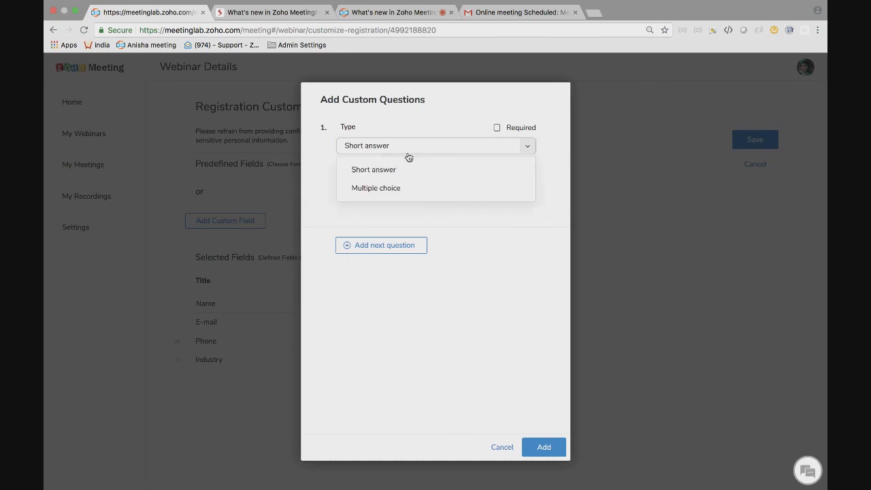
{"action": "left_click", "coordinate": [396, 189]}
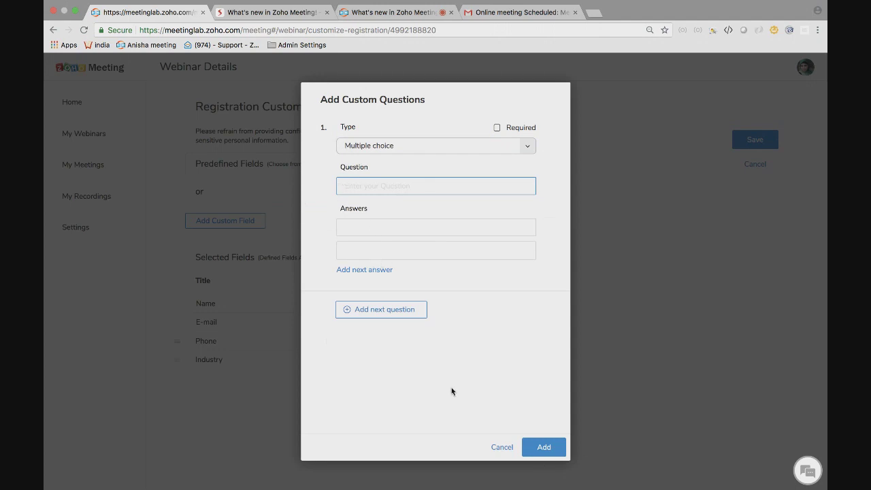
{"action": "left_click", "coordinate": [500, 449]}
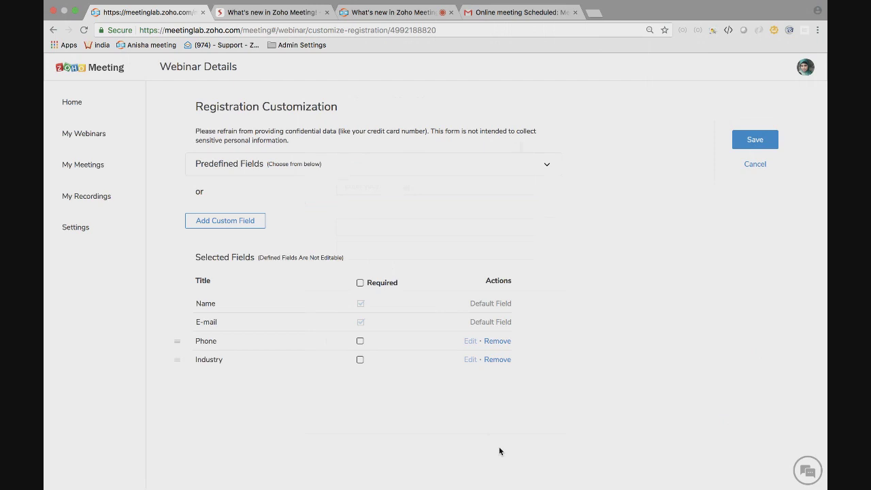
- Save the customized registration form and open the webinar's registration link
{"action": "left_click", "coordinate": [359, 342]}
{"action": "left_click", "coordinate": [745, 141]}
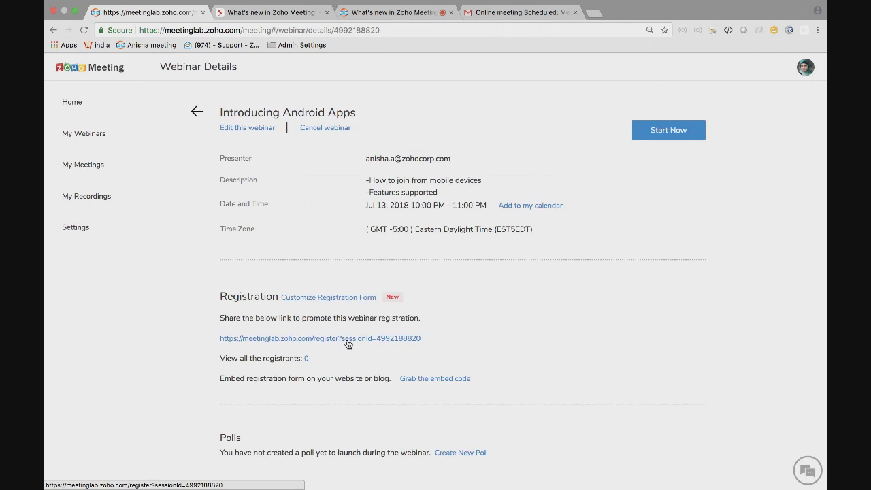
{"action": "left_click", "coordinate": [347, 340]}
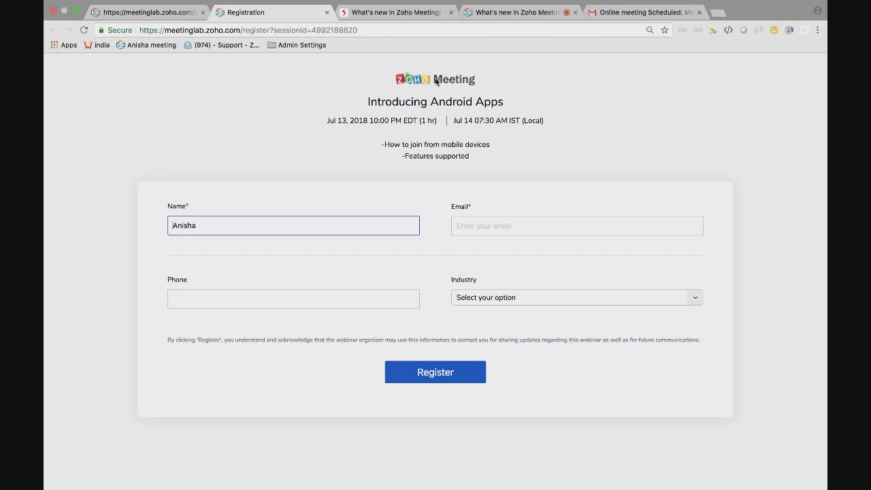
- Examine the webinar title, scheduled and local times with their time zones, and the description on the registration page
{"action": "triple_click", "coordinate": [395, 102]}
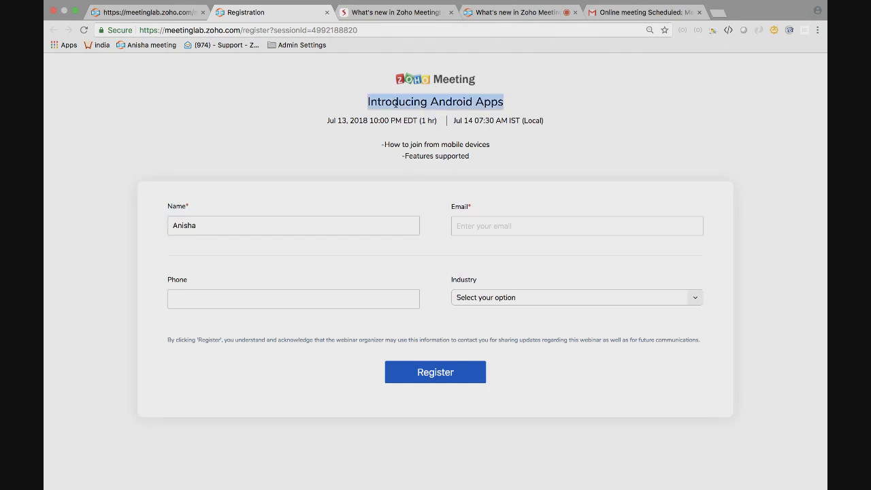
{"action": "left_click", "coordinate": [376, 121]}
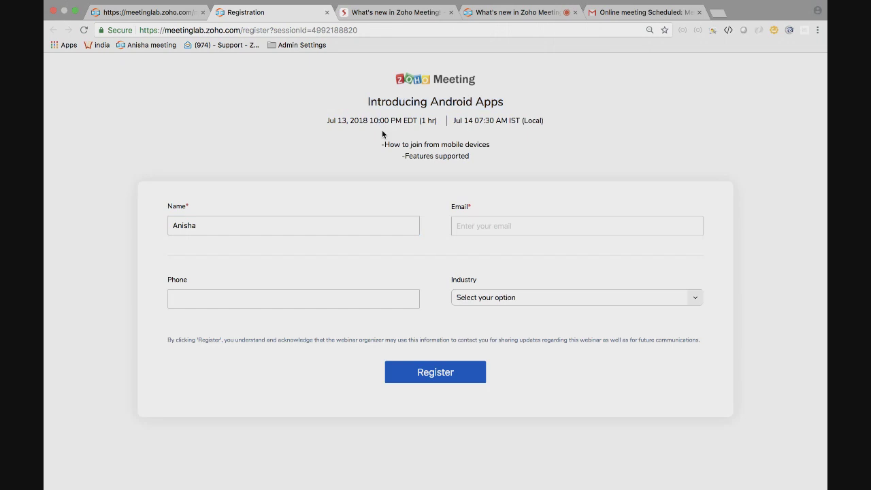
{"action": "left_click_drag", "start_coordinate": [403, 121], "coordinate": [441, 124]}
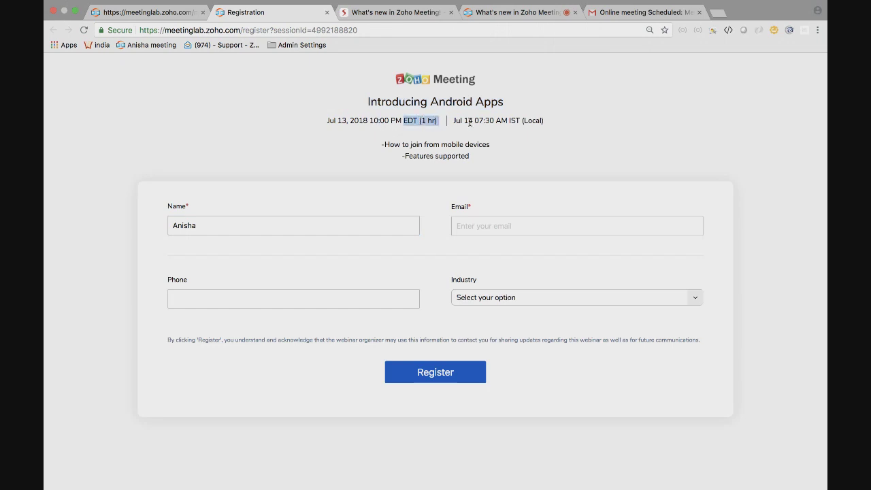
{"action": "left_click", "coordinate": [470, 121]}
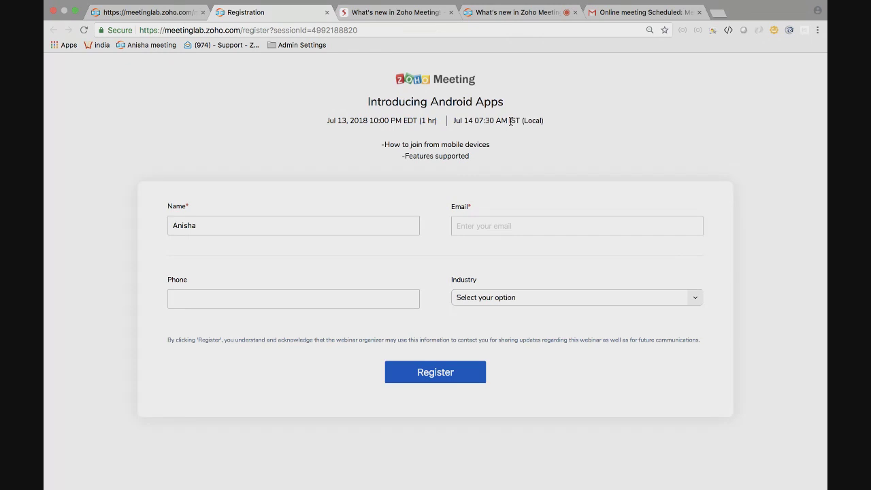
{"action": "left_click_drag", "start_coordinate": [511, 121], "coordinate": [550, 123]}
{"action": "left_click", "coordinate": [511, 121]}
{"action": "left_click_drag", "start_coordinate": [508, 121], "coordinate": [554, 123]}
{"action": "double_click", "coordinate": [531, 120]}
{"action": "left_click", "coordinate": [559, 132]}
{"action": "left_click_drag", "start_coordinate": [382, 144], "coordinate": [497, 160]}
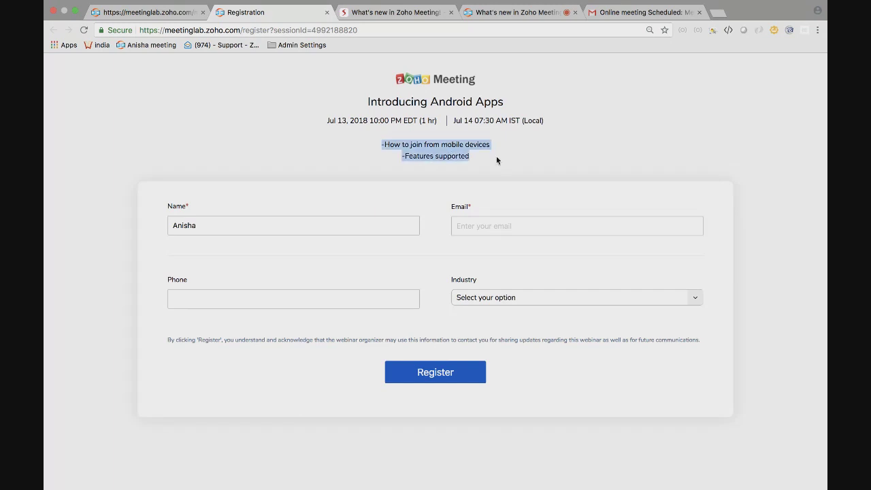
{"action": "left_click", "coordinate": [497, 157]}
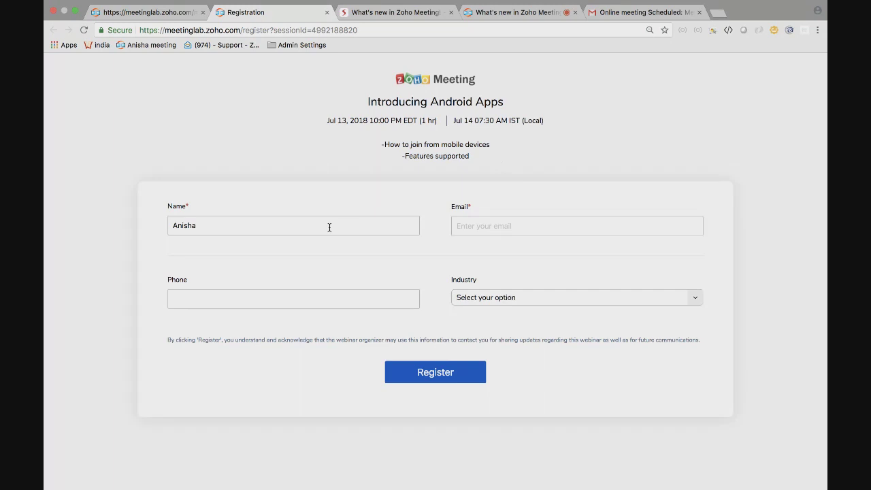
- Fill in the registrant's email and phone number, set Industry to Accounting, and submit the registration
{"action": "left_click", "coordinate": [474, 228]}
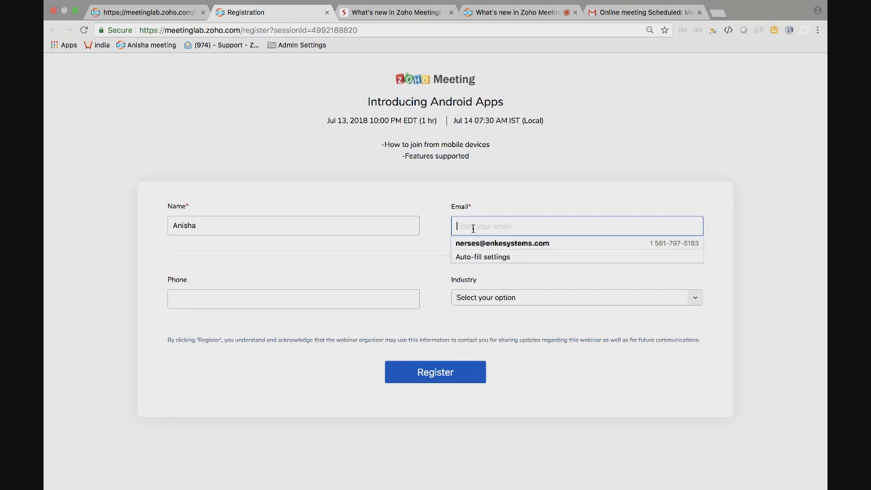
{"action": "left_click", "coordinate": [479, 245]}
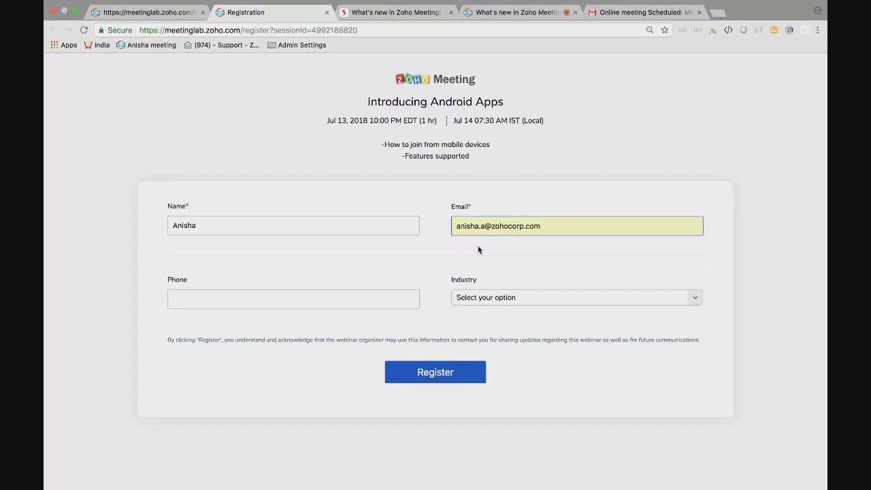
{"action": "left_click", "coordinate": [251, 300]}
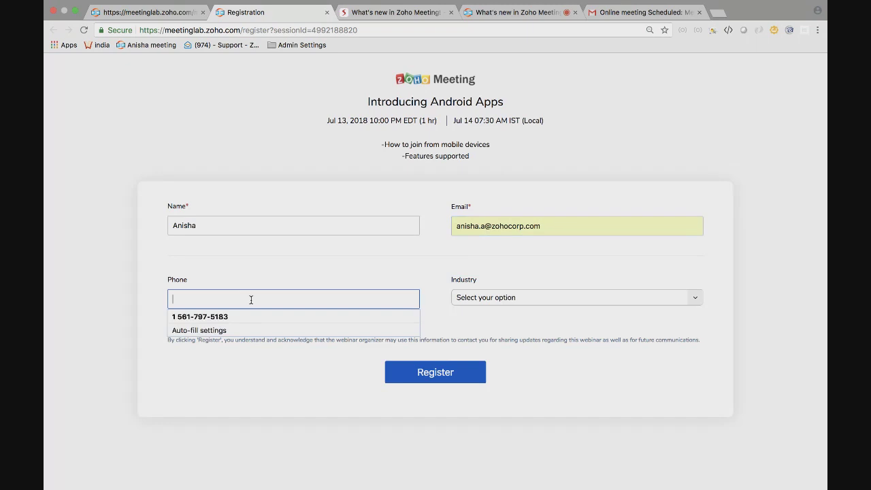
{"action": "left_click", "coordinate": [245, 314]}
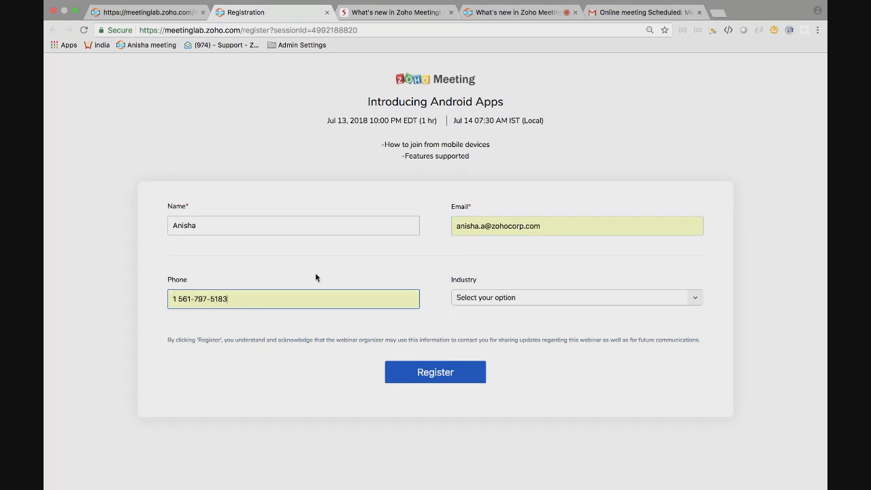
{"action": "left_click", "coordinate": [500, 297]}
{"action": "left_click", "coordinate": [497, 360]}
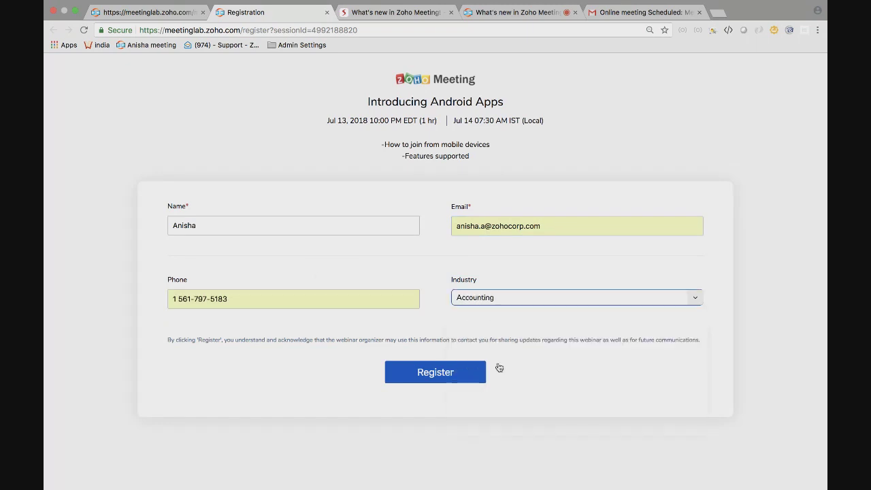
{"action": "left_click", "coordinate": [452, 376]}
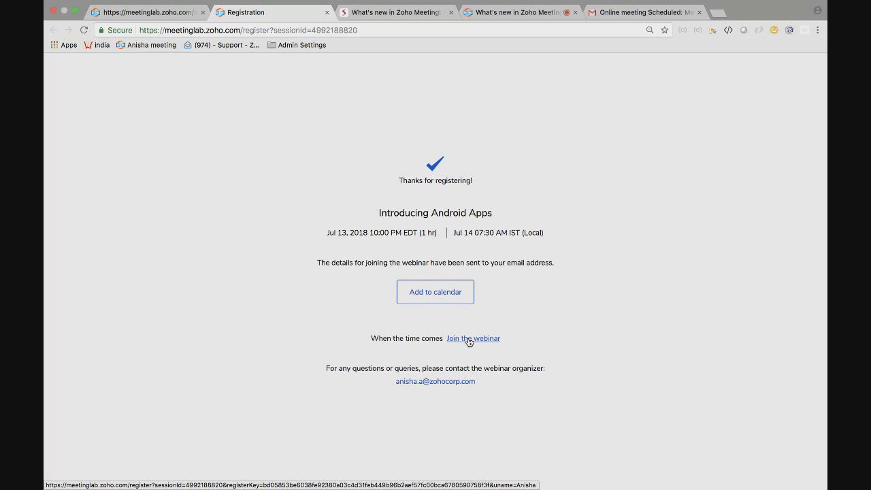
- Return to the webinar details, refresh the page, and export the list of registrants as CSV
{"action": "left_click", "coordinate": [169, 15]}
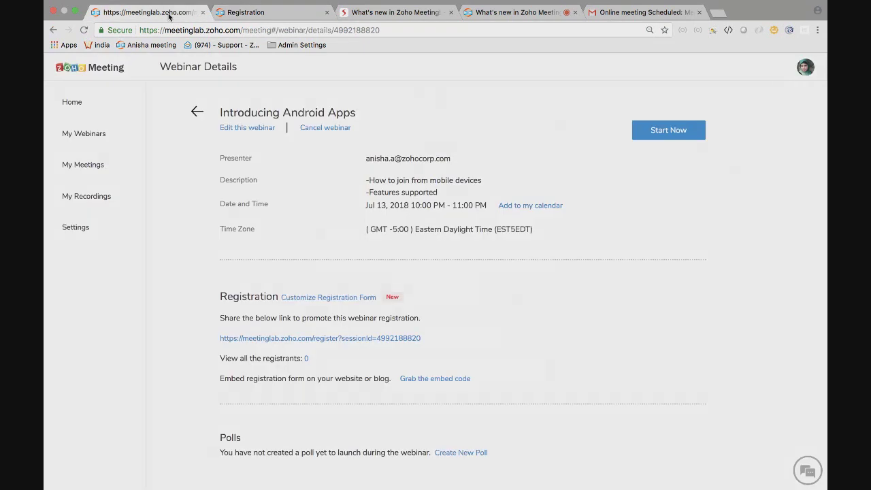
{"action": "left_click", "coordinate": [223, 30]}
{"action": "key", "text": "Return"}
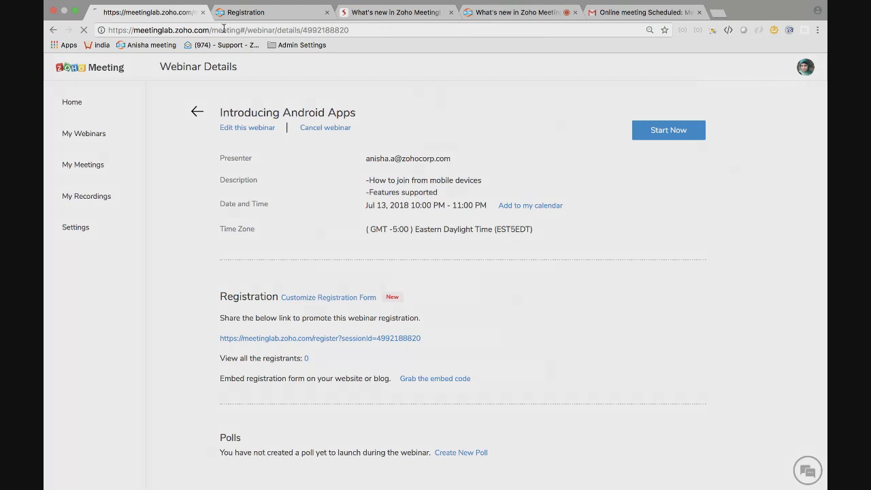
{"action": "left_click", "coordinate": [306, 359]}
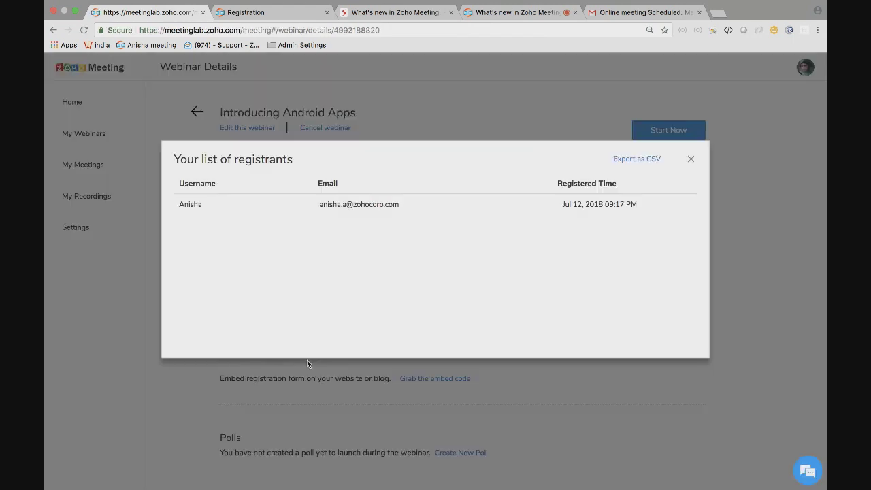
{"action": "left_click", "coordinate": [641, 161]}
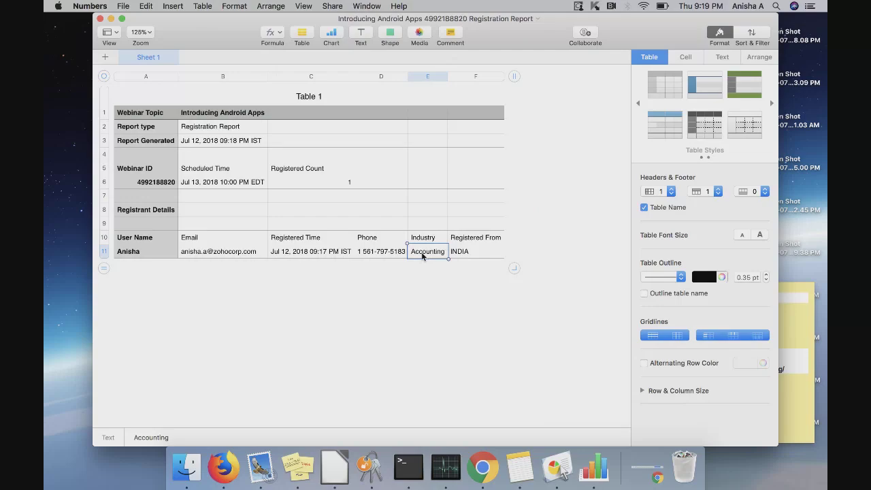
- Check the Registered From, Webinar ID and Scheduled Time entries of the exported registration report in Numbers
{"action": "left_click", "coordinate": [468, 253]}
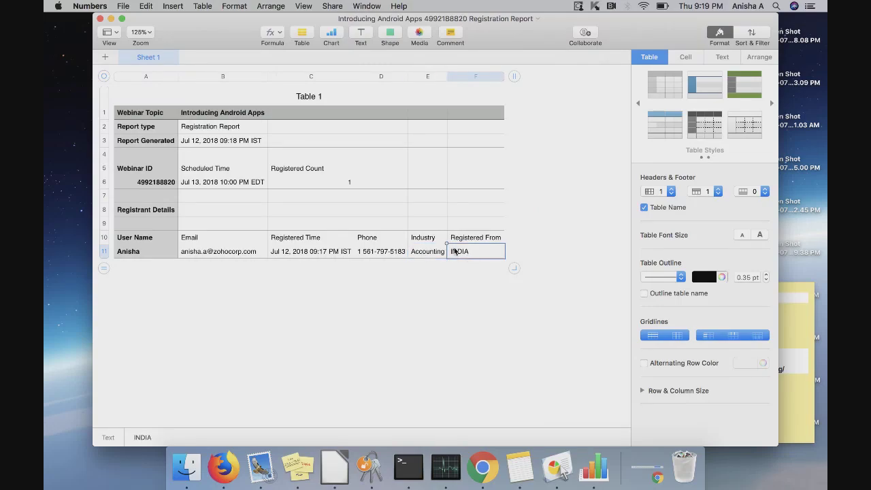
{"action": "left_click", "coordinate": [148, 184]}
{"action": "left_click", "coordinate": [215, 187]}
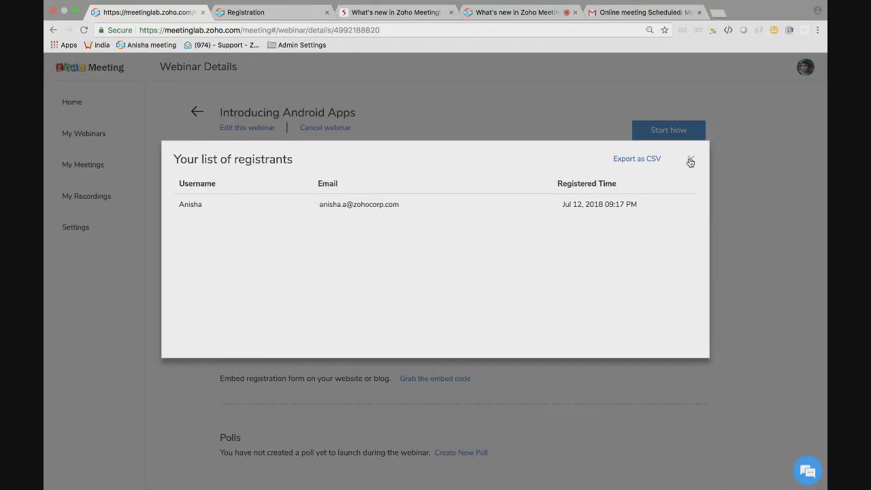
- Back in Zoho Meeting, close the registrant list and select the whole embed code for the registration widget
{"action": "left_click", "coordinate": [690, 161]}
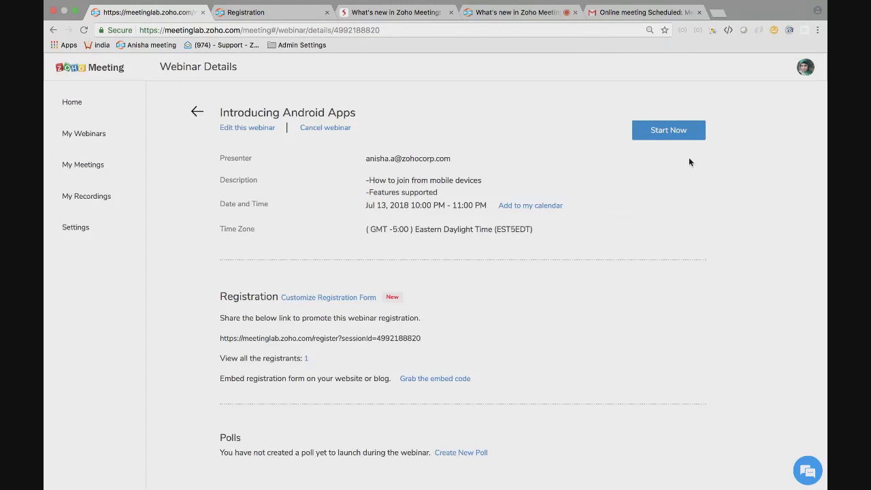
{"action": "left_click", "coordinate": [427, 384]}
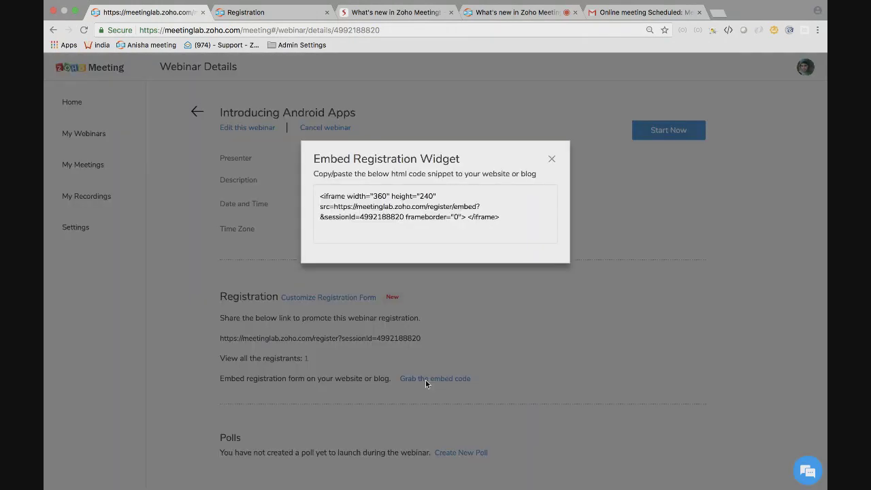
{"action": "left_click", "coordinate": [379, 198]}
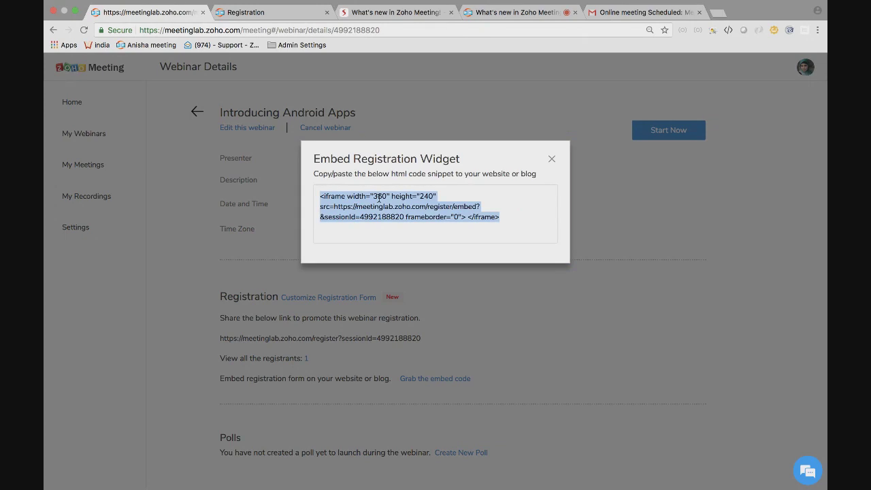